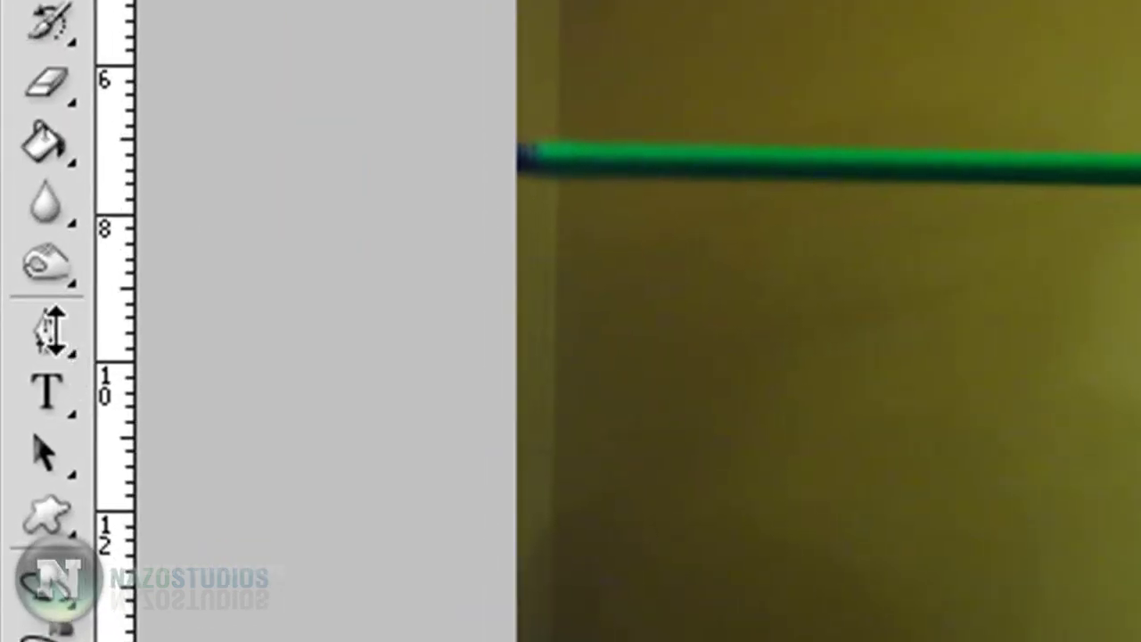
Trace a closed Pen path around the stick from its left tip to the hands
{"action": "left_click", "coordinate": [45, 343]}
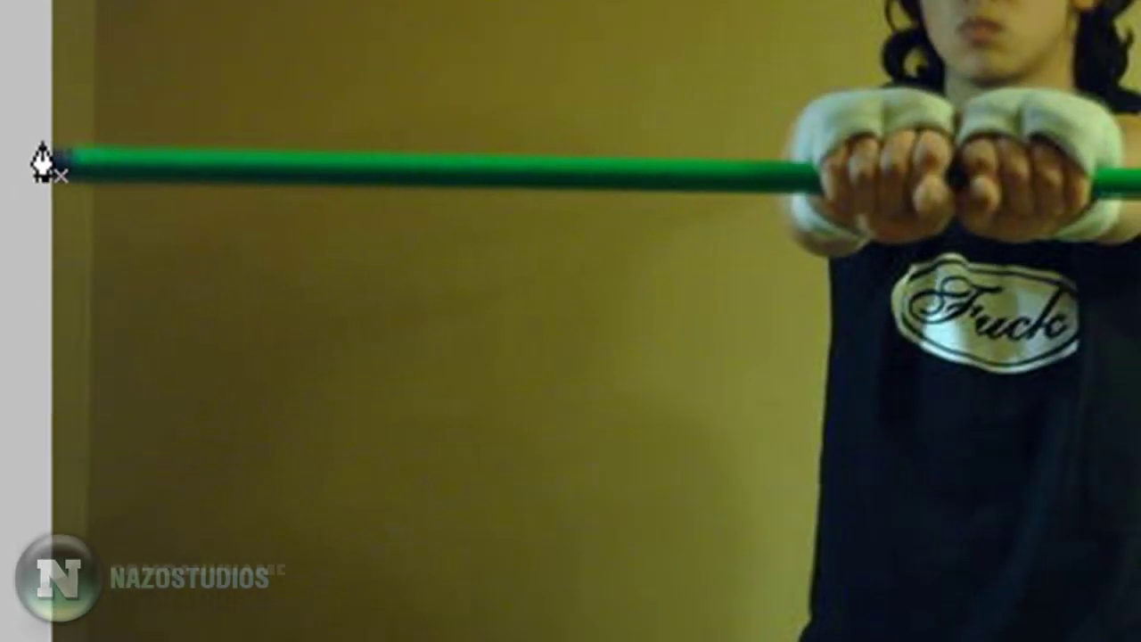
{"action": "left_click", "coordinate": [40, 143]}
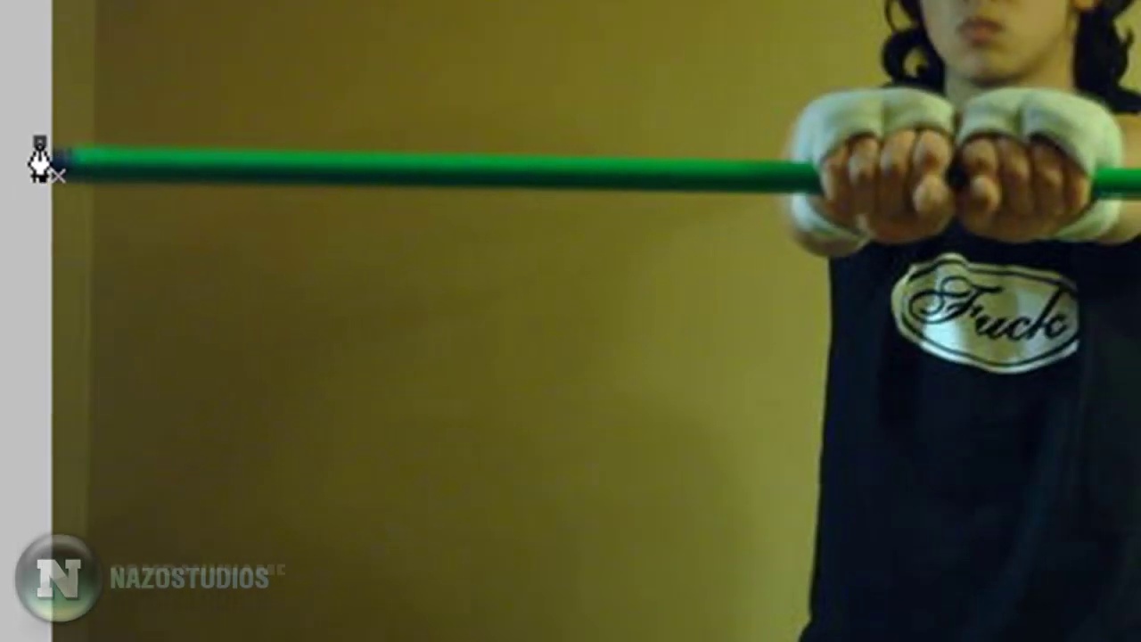
{"action": "left_click_drag", "start_coordinate": [816, 155], "coordinate": [827, 189]}
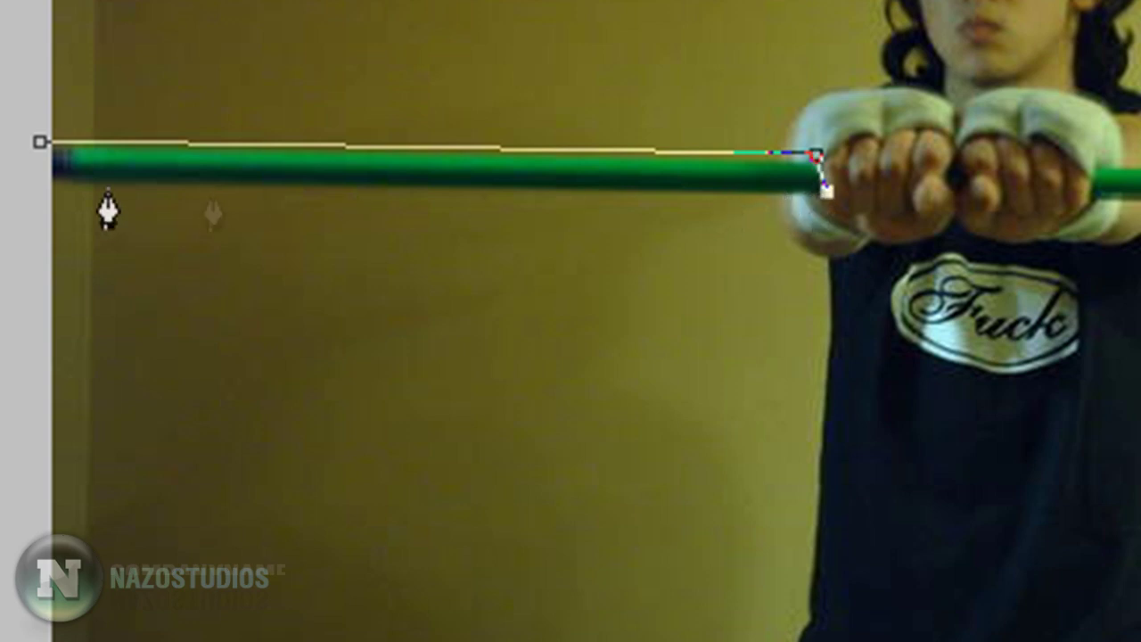
{"action": "left_click_drag", "start_coordinate": [44, 178], "coordinate": [31, 181]}
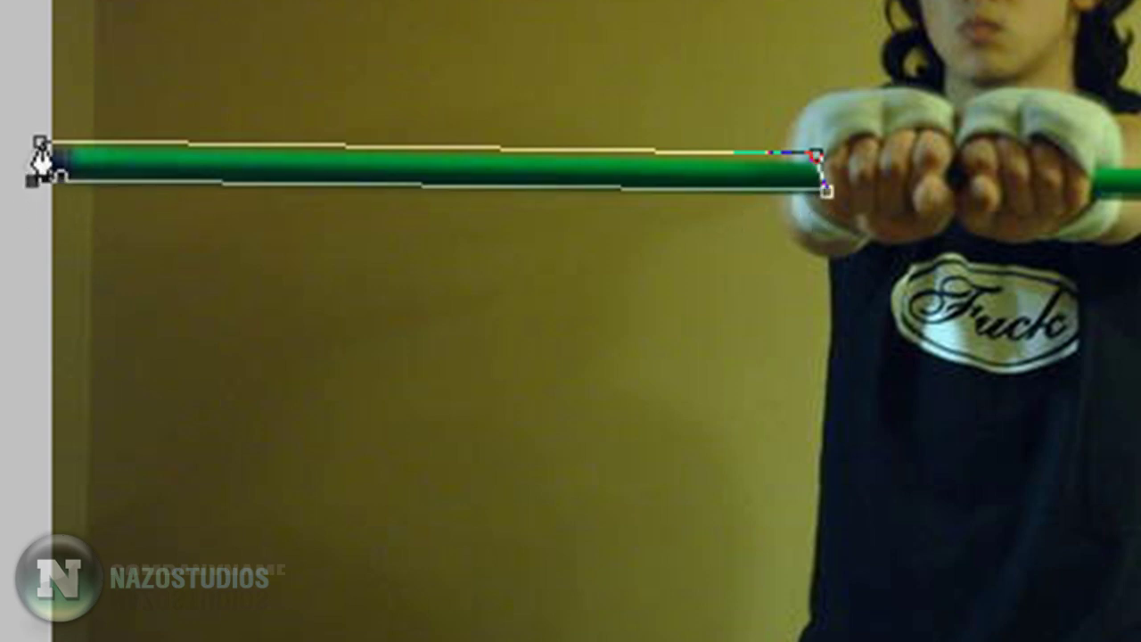
{"action": "left_click", "coordinate": [40, 145]}
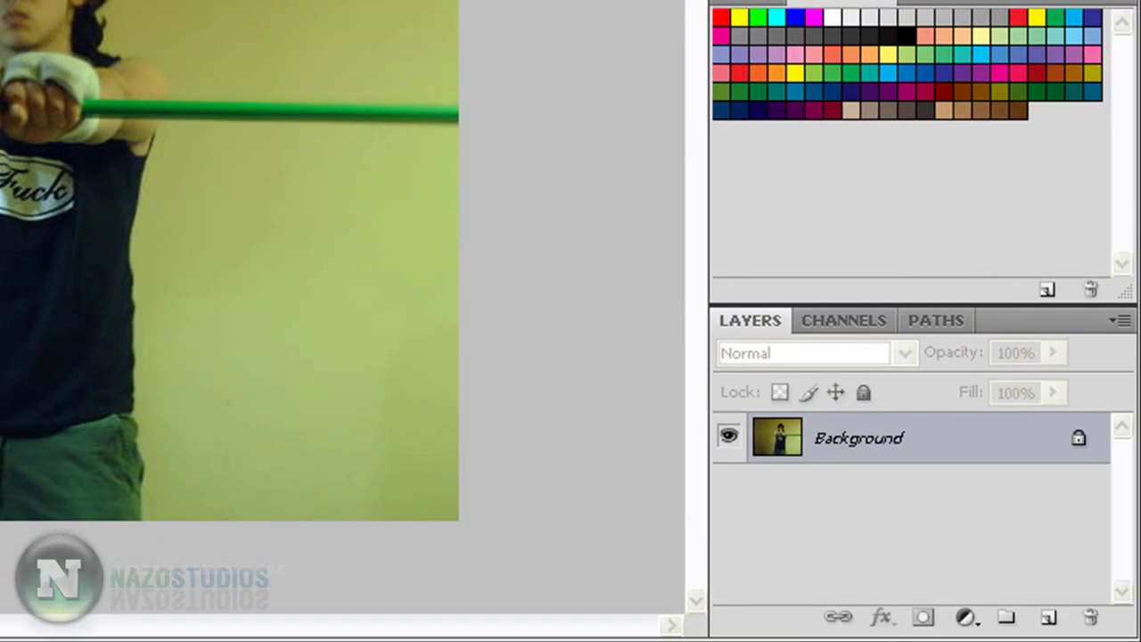
Add an empty Layer 1 above the photo and convert the path into a selection
{"action": "left_click", "coordinate": [1048, 617]}
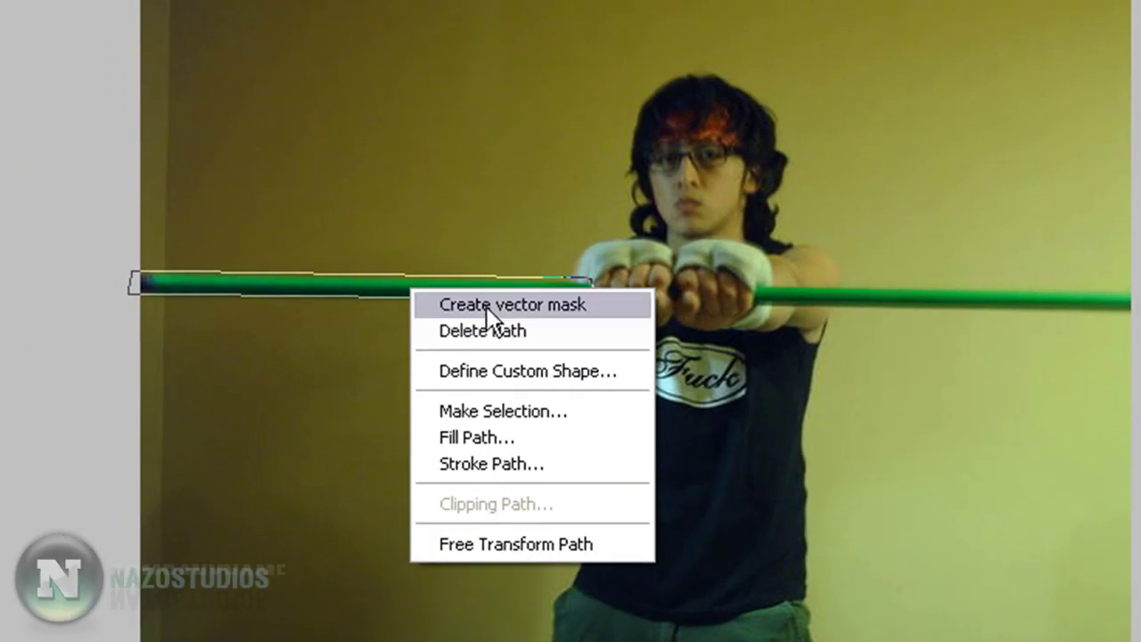
{"action": "left_click", "coordinate": [523, 416]}
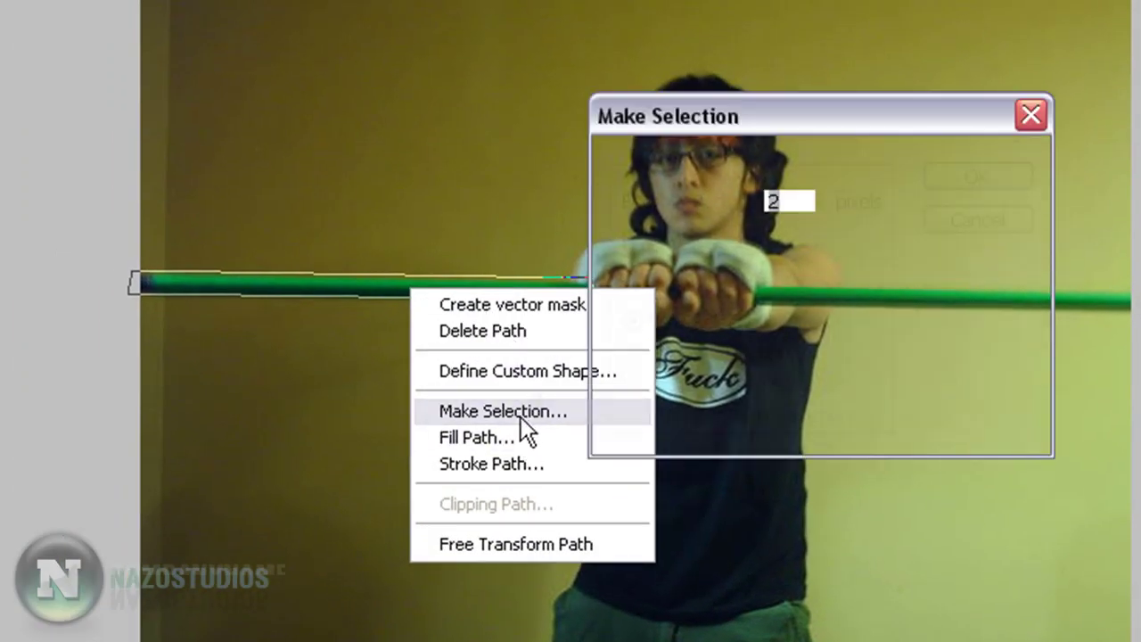
{"action": "left_click", "coordinate": [1007, 178]}
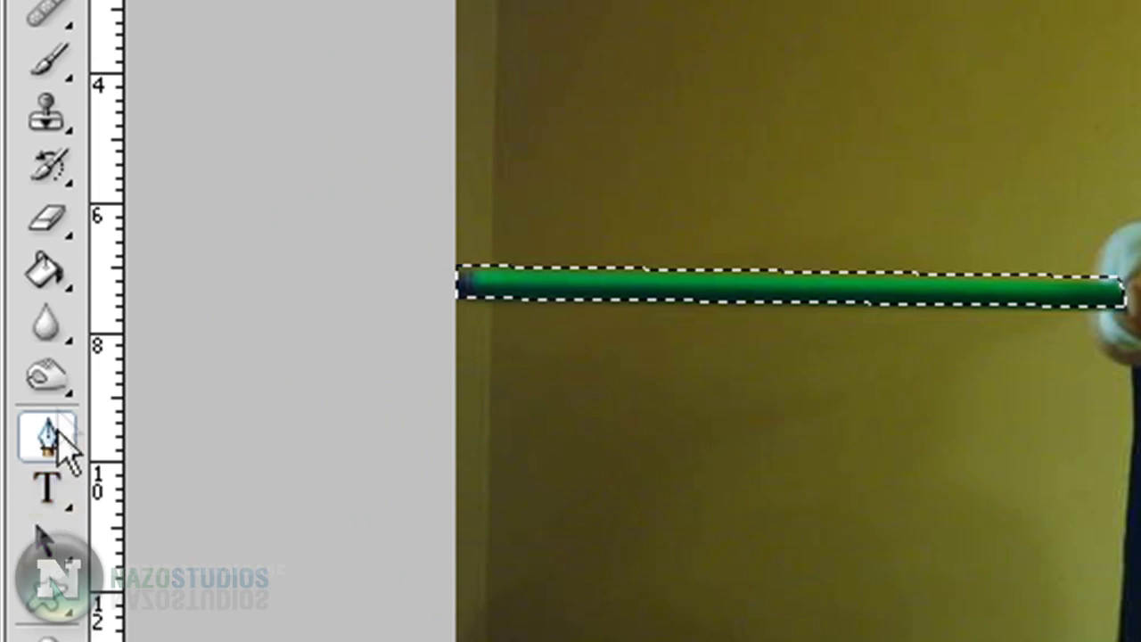
Fill the selected left half of the stick with white on Layer 1, then deselect
{"action": "left_click", "coordinate": [47, 274]}
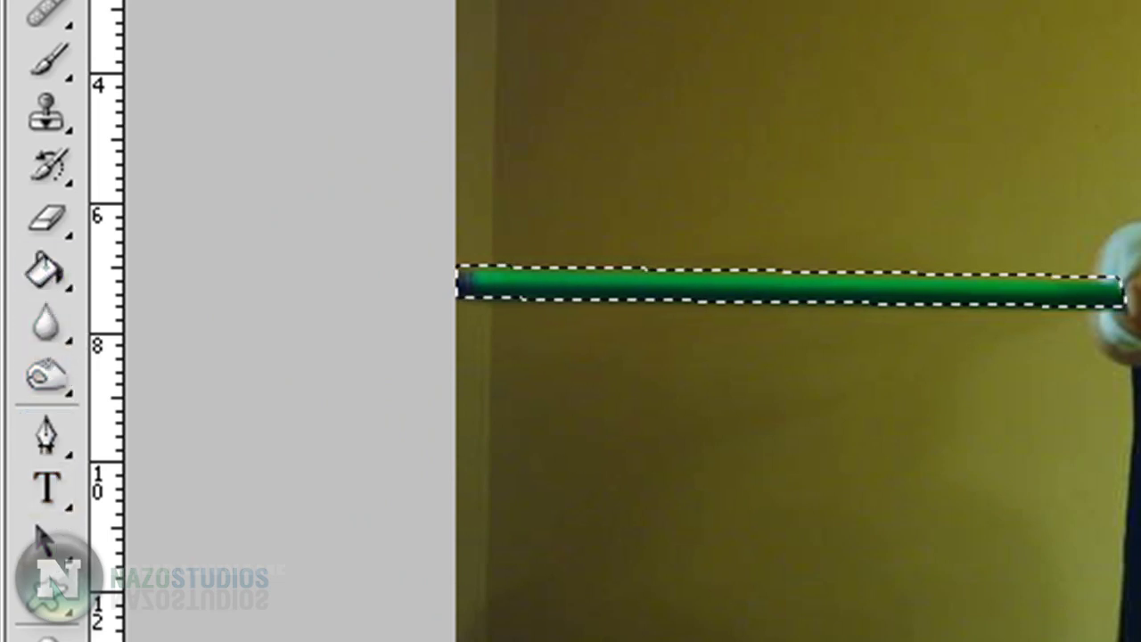
{"action": "left_click", "coordinate": [777, 281]}
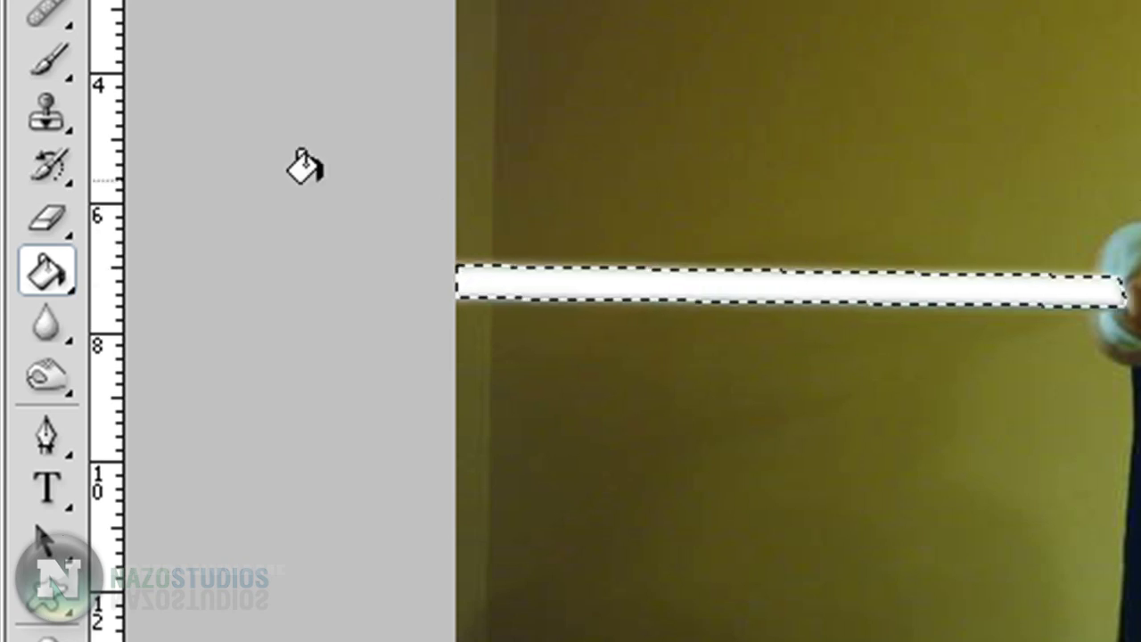
{"action": "key", "text": "ctrl+d"}
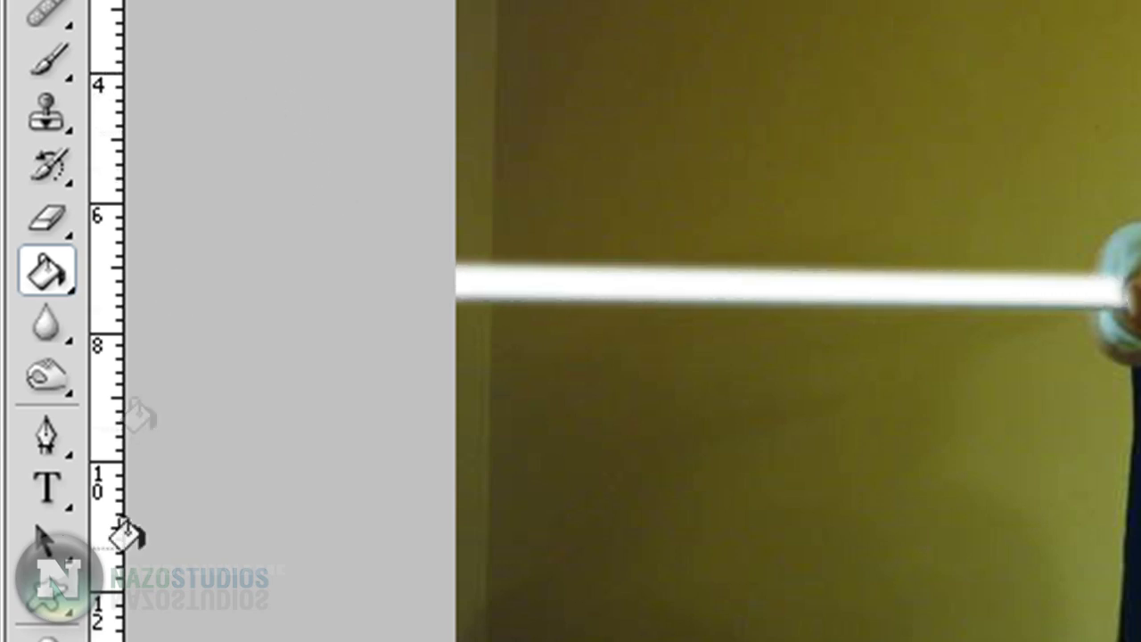
{"action": "left_click", "coordinate": [46, 437]}
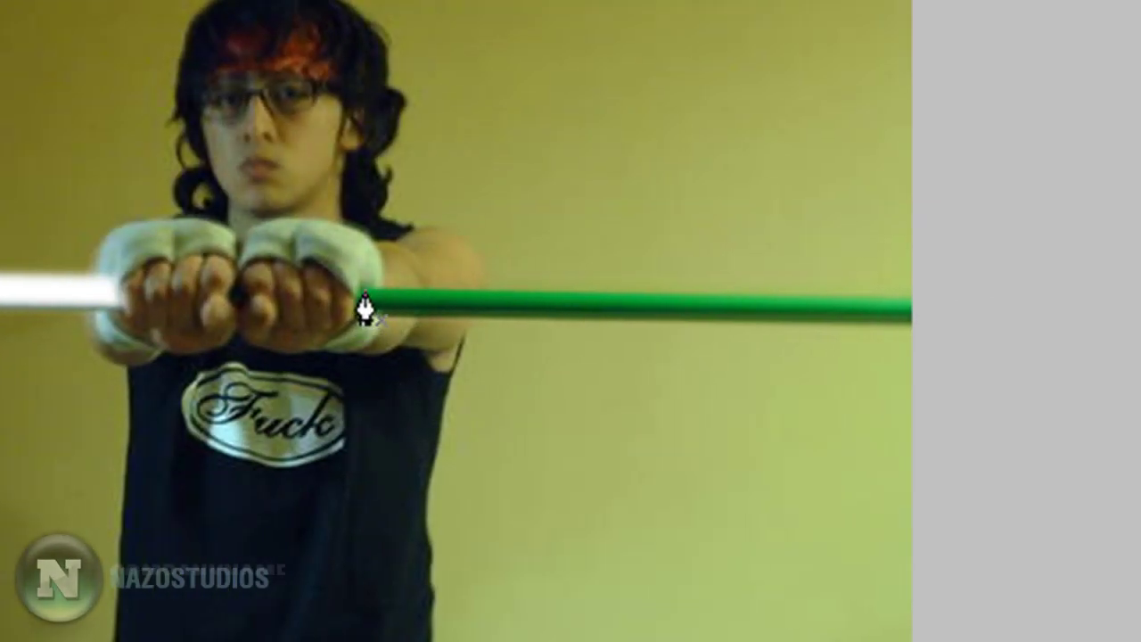
Outline the stick's right half, from the hands to its far end, with a closed path
{"action": "left_click", "coordinate": [361, 280]}
{"action": "left_click", "coordinate": [914, 323]}
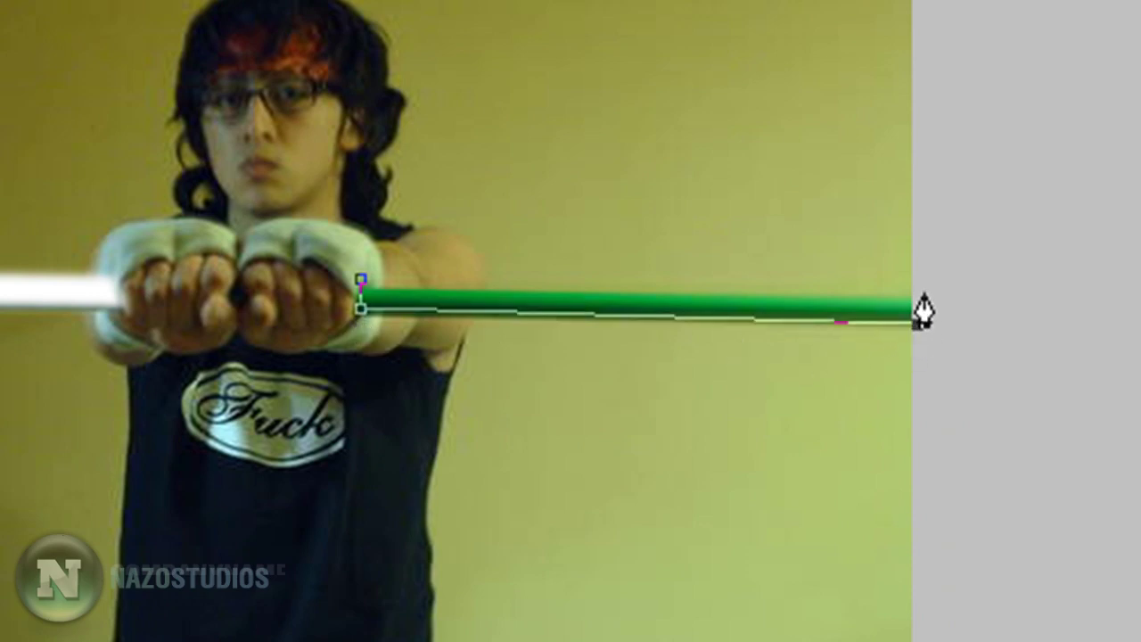
{"action": "left_click", "coordinate": [912, 294]}
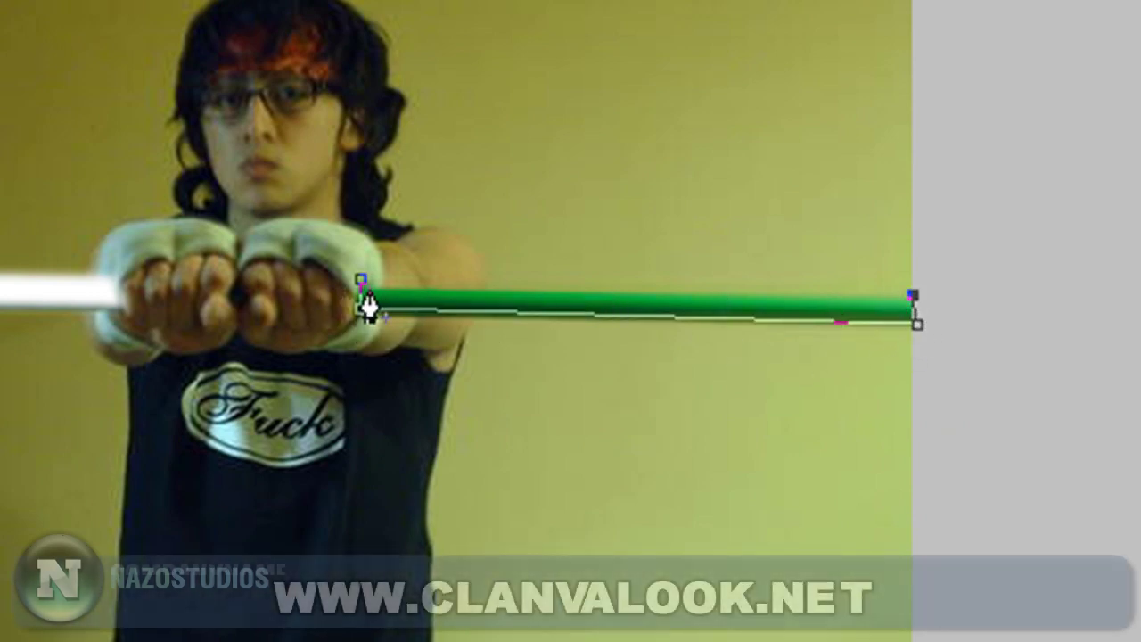
{"action": "left_click", "coordinate": [361, 284]}
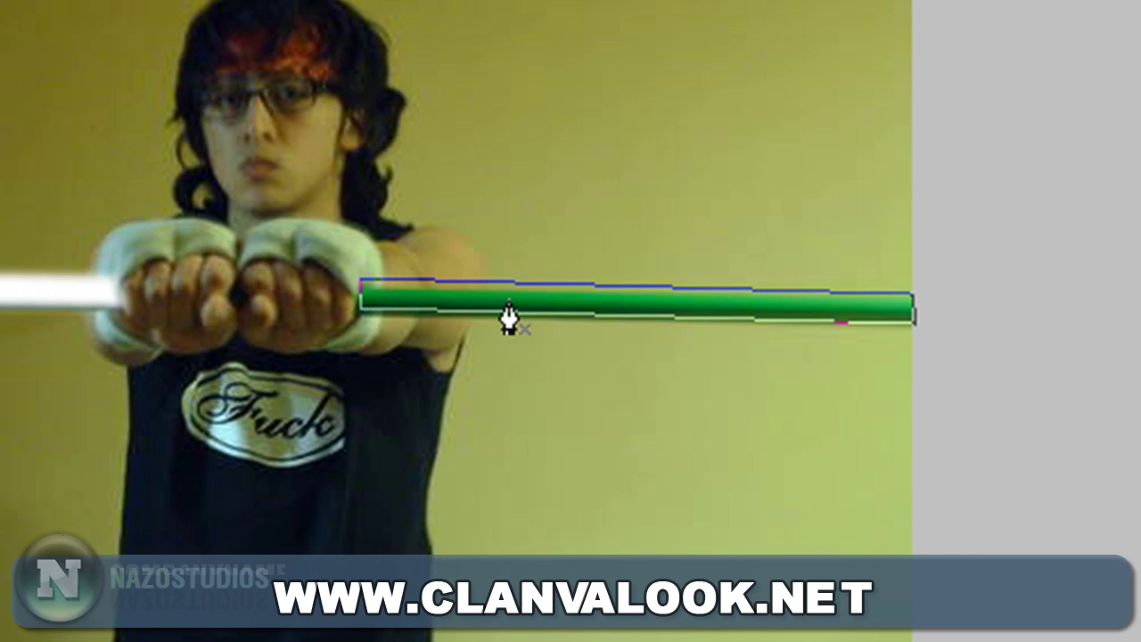
Convert the right-half path into an active selection with Make Selection
{"action": "right_click", "coordinate": [509, 305]}
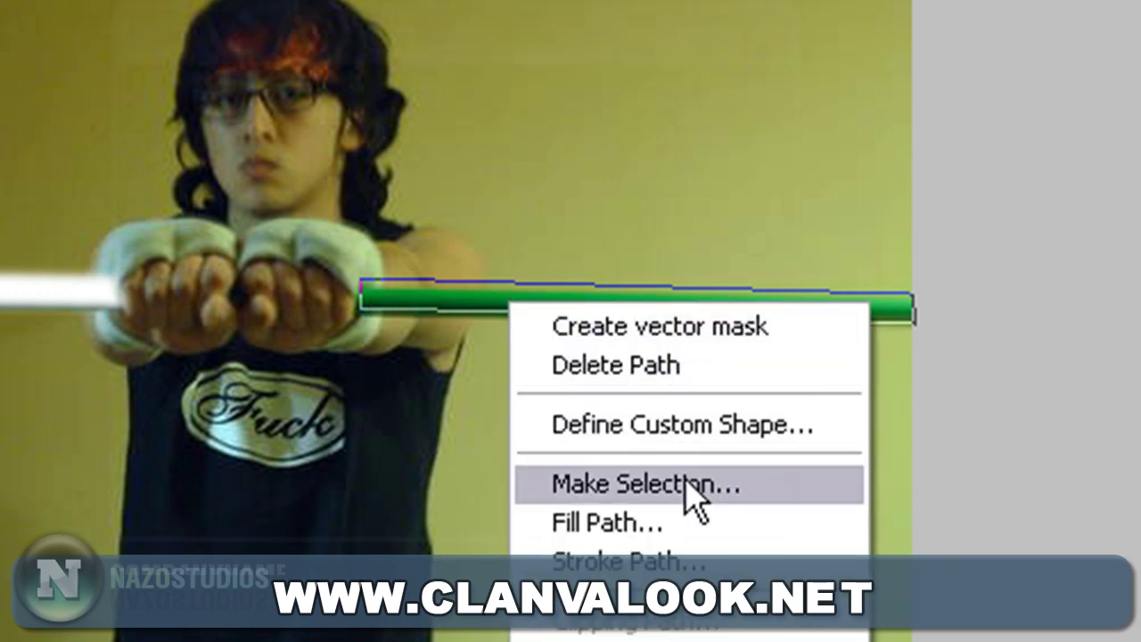
{"action": "left_click", "coordinate": [685, 484]}
{"action": "left_click", "coordinate": [685, 133]}
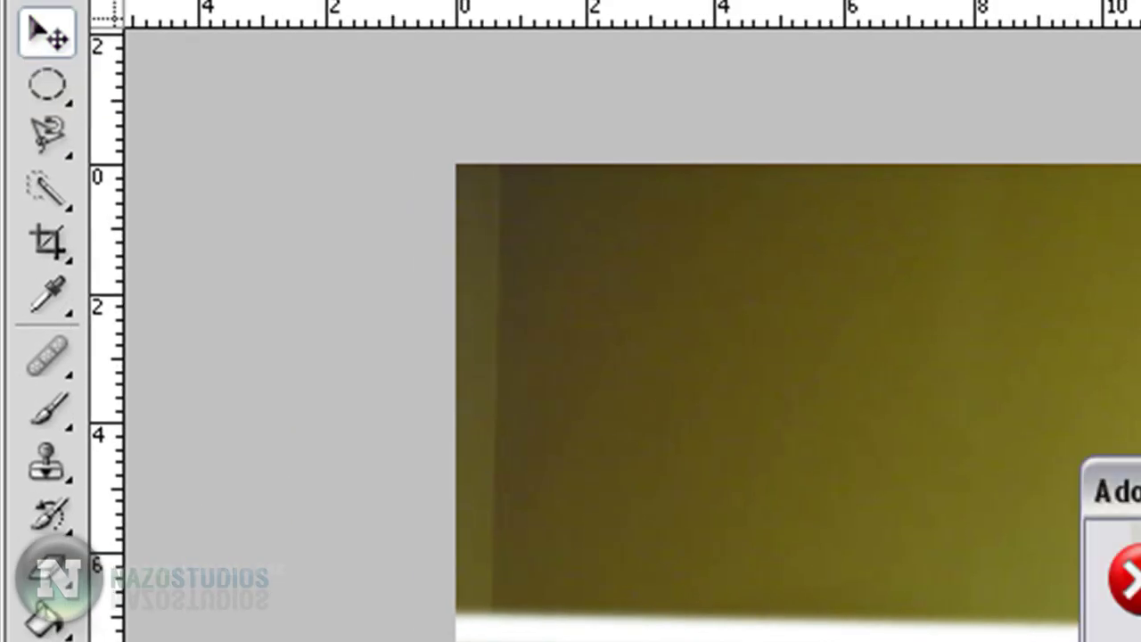
{"action": "left_click", "coordinate": [50, 87]}
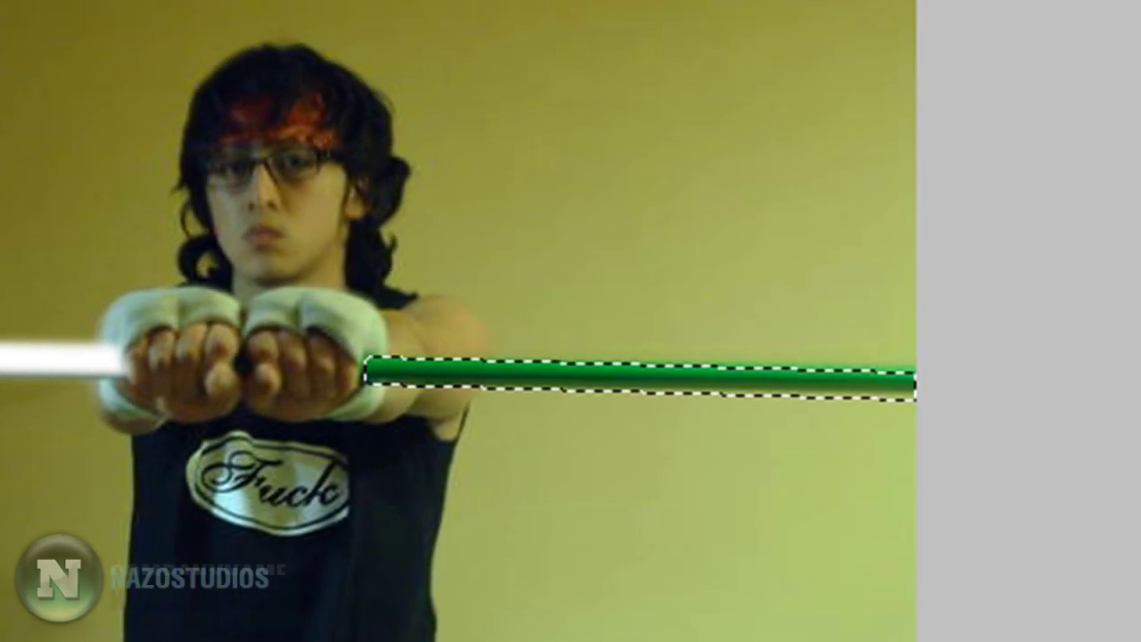
Fill the stick's right-half selection with white and deselect
{"action": "left_click", "coordinate": [583, 379]}
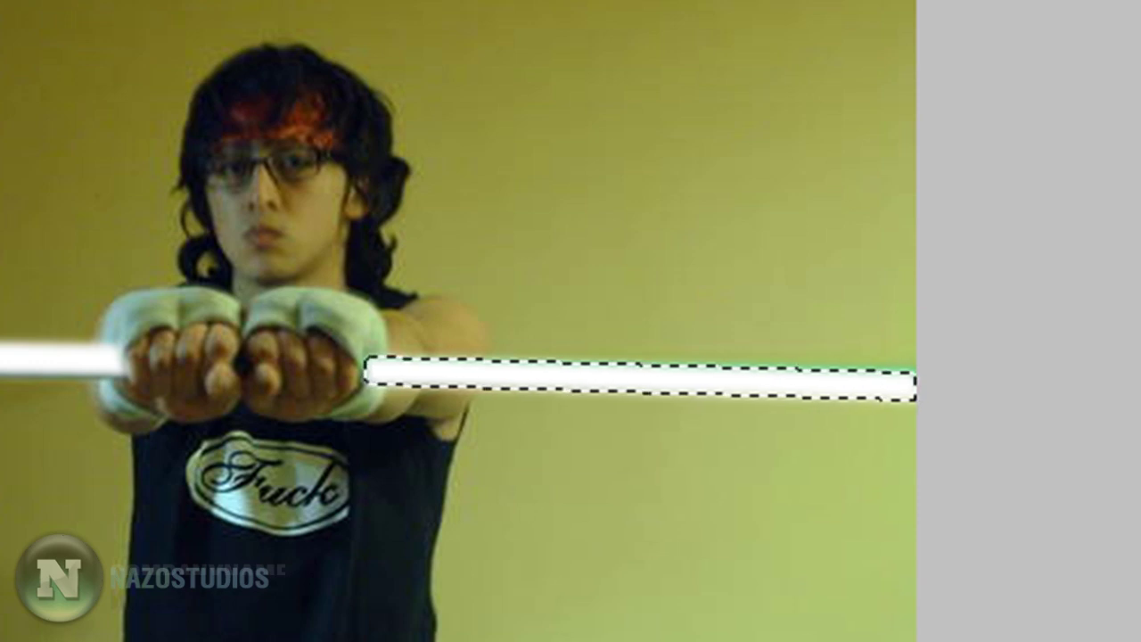
{"action": "key", "text": "ctrl+d"}
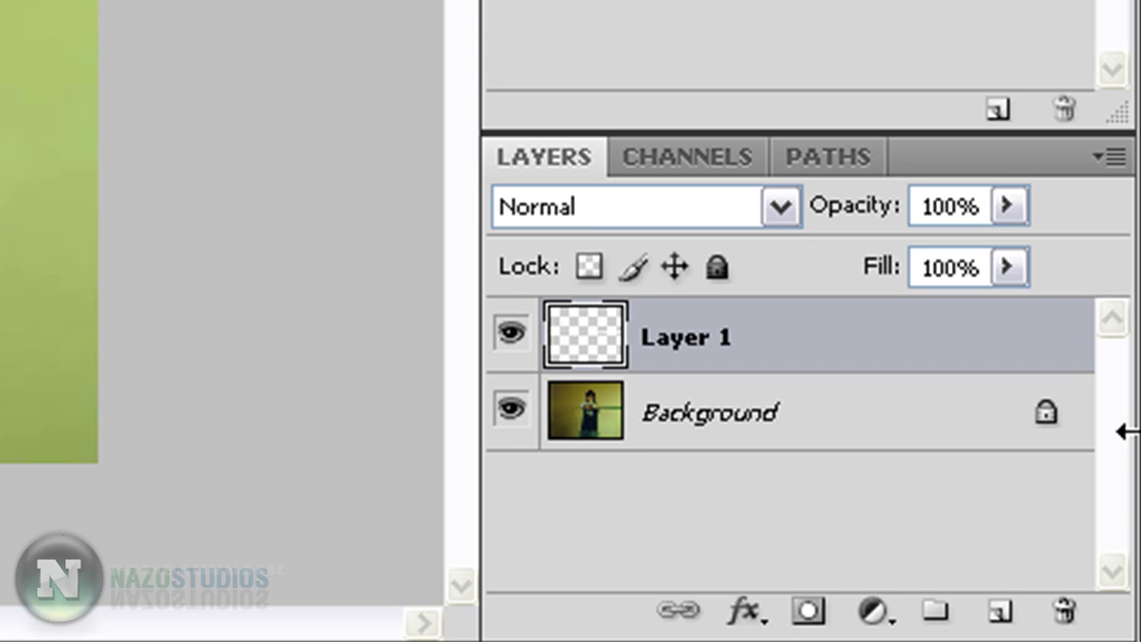
Duplicate Layer 1 and apply a 10-pixel Gaussian Blur to Layer 1 copy
{"action": "key", "text": "ctrl+j"}
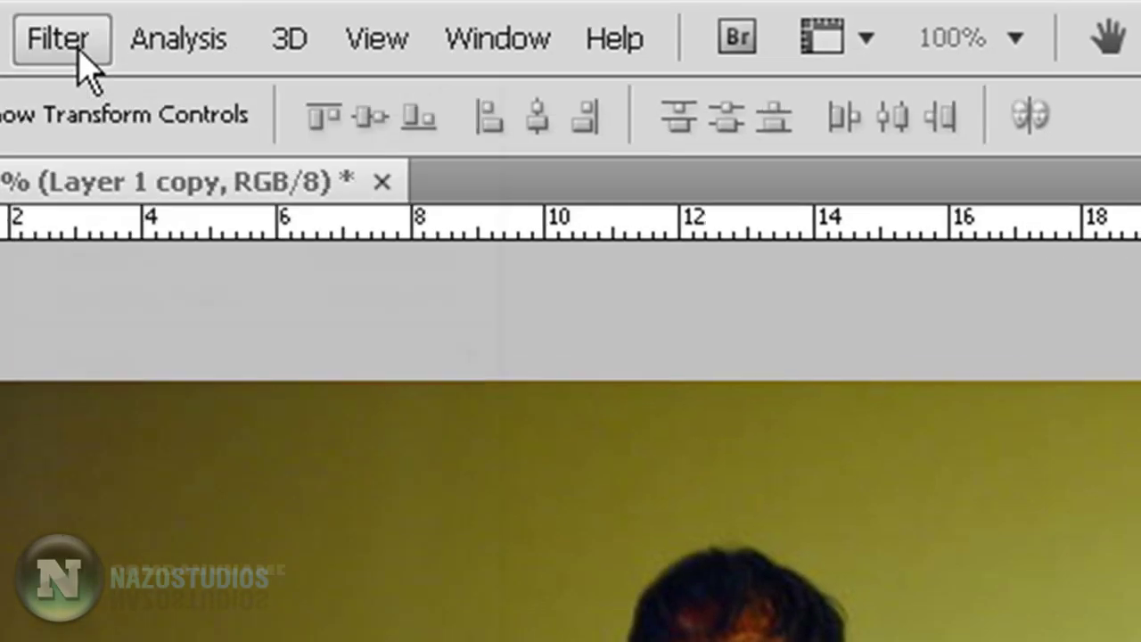
{"action": "left_click", "coordinate": [79, 44]}
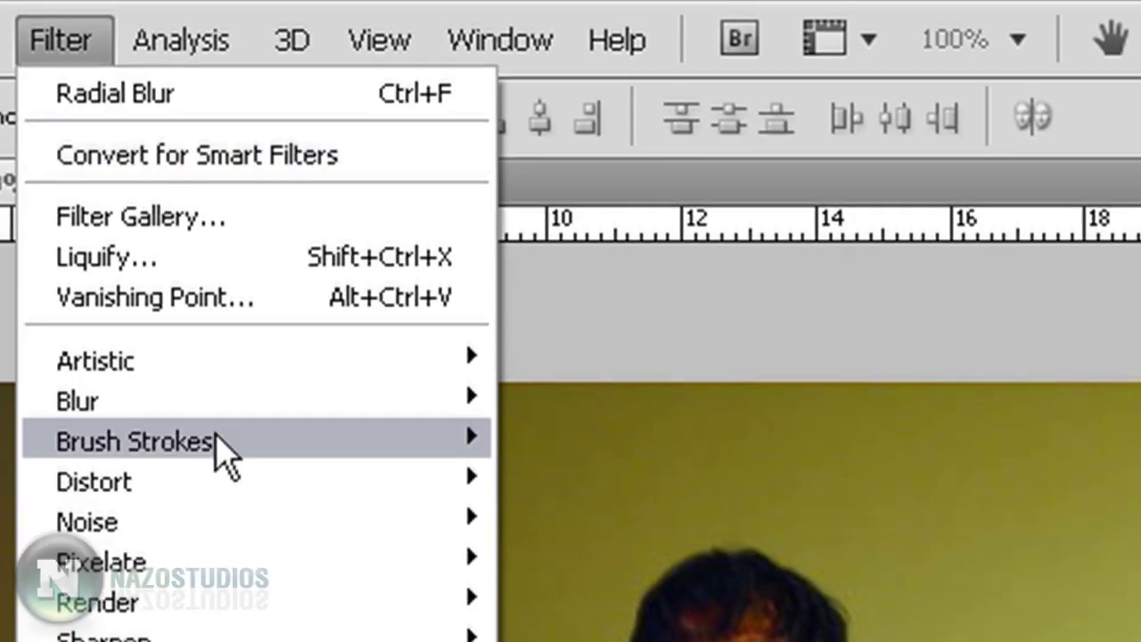
{"action": "mouse_move", "coordinate": [54, 55]}
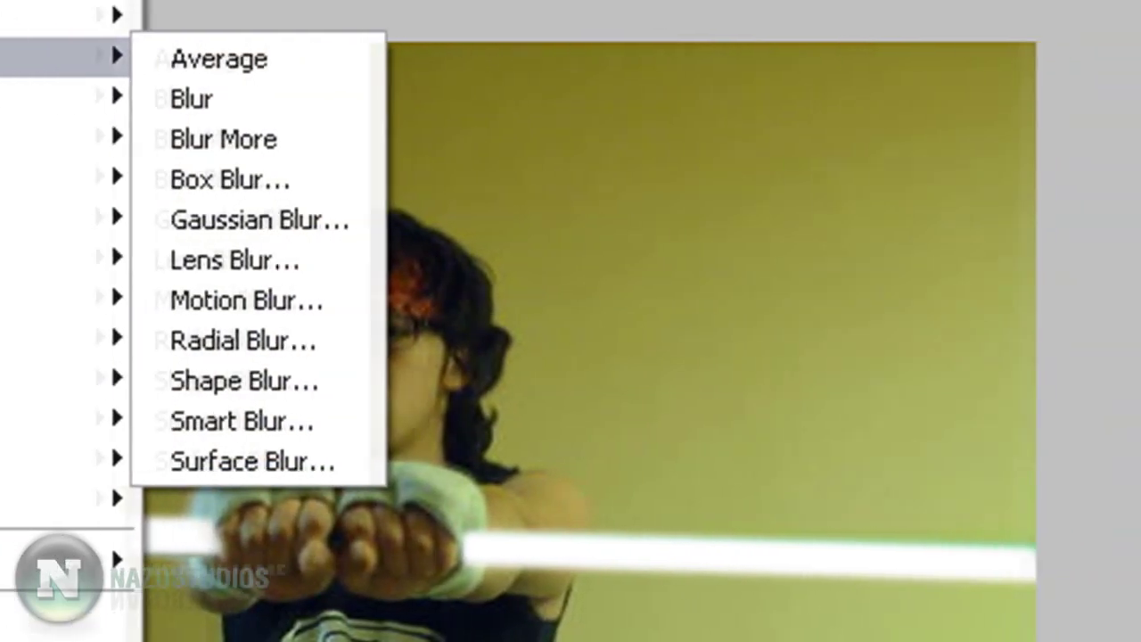
{"action": "left_click", "coordinate": [280, 218]}
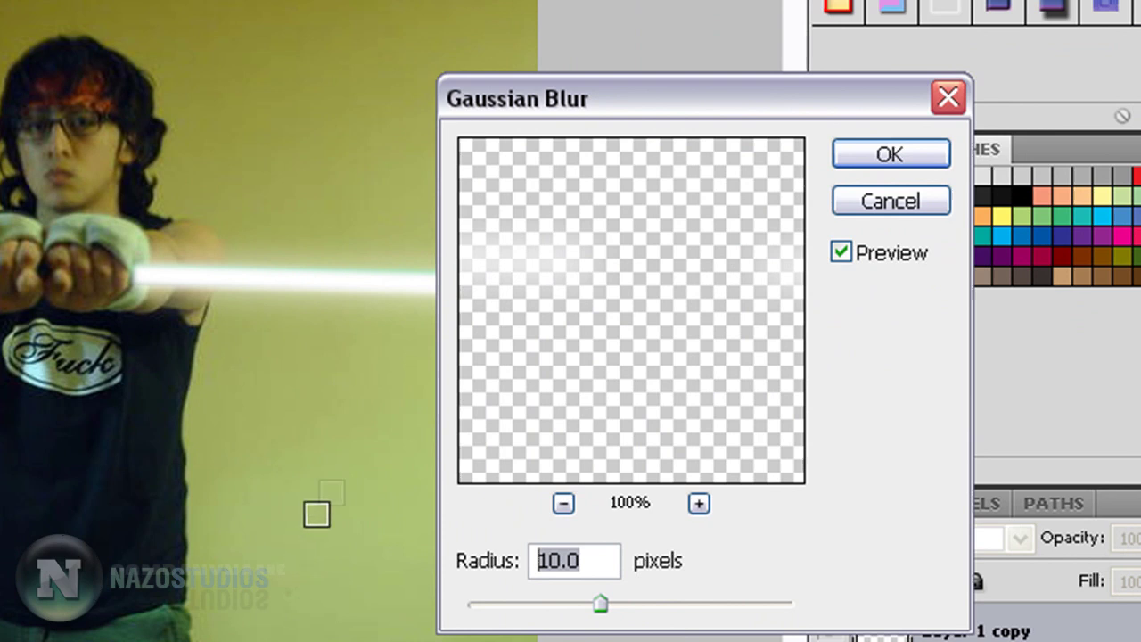
{"action": "left_click", "coordinate": [911, 161]}
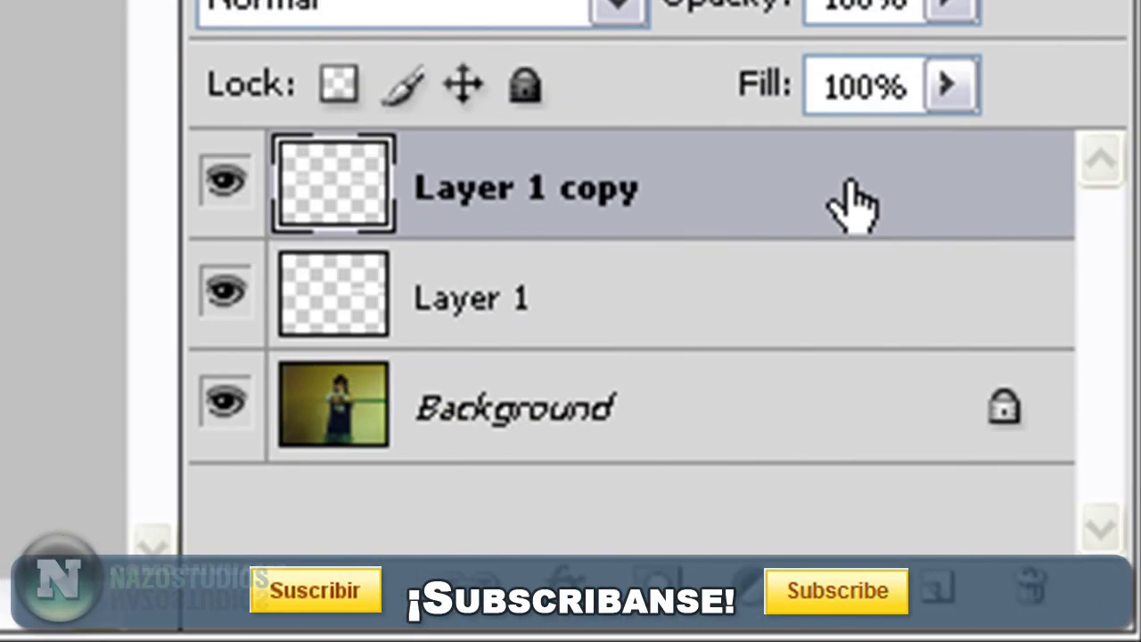
Give Layer 1 copy a bright green Outer Glow in Screen mode at 75% opacity
{"action": "double_click", "coordinate": [851, 205]}
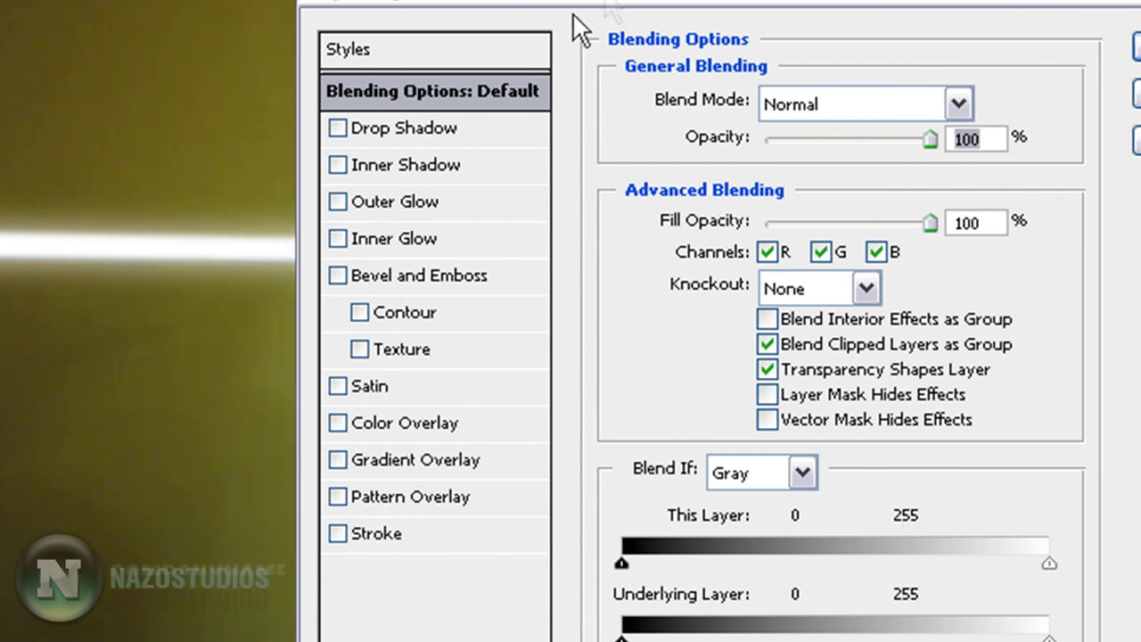
{"action": "left_click", "coordinate": [408, 207]}
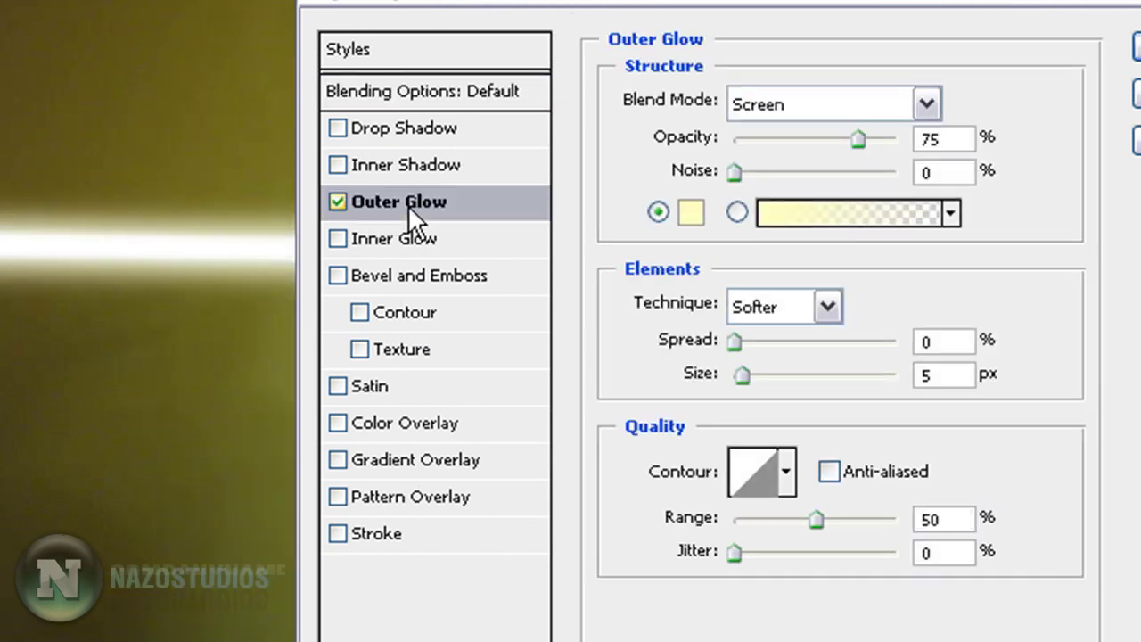
{"action": "left_click", "coordinate": [691, 212]}
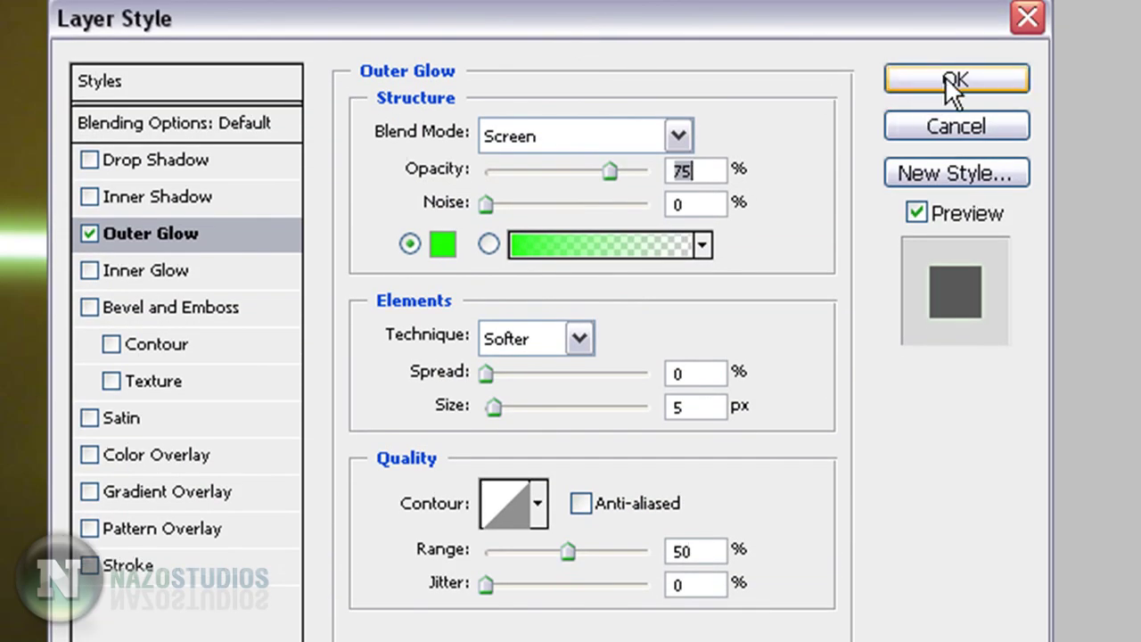
{"action": "left_click", "coordinate": [944, 76]}
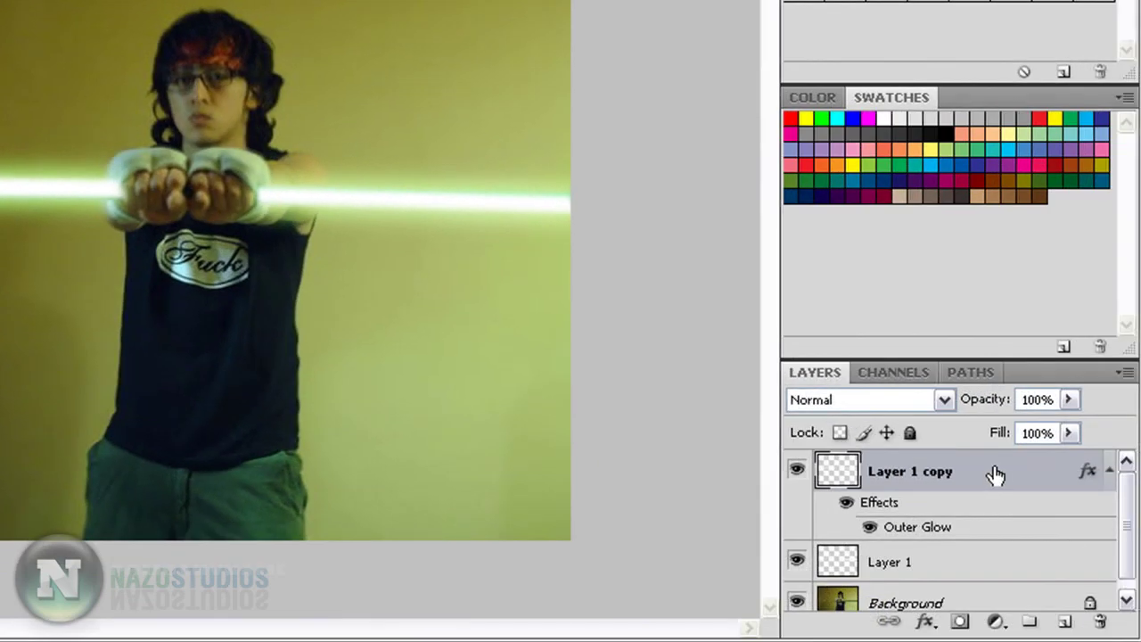
Merge Layer 1 copy, Layer 1 and Background into a single Background layer
{"action": "key", "text": "ctrl+j"}
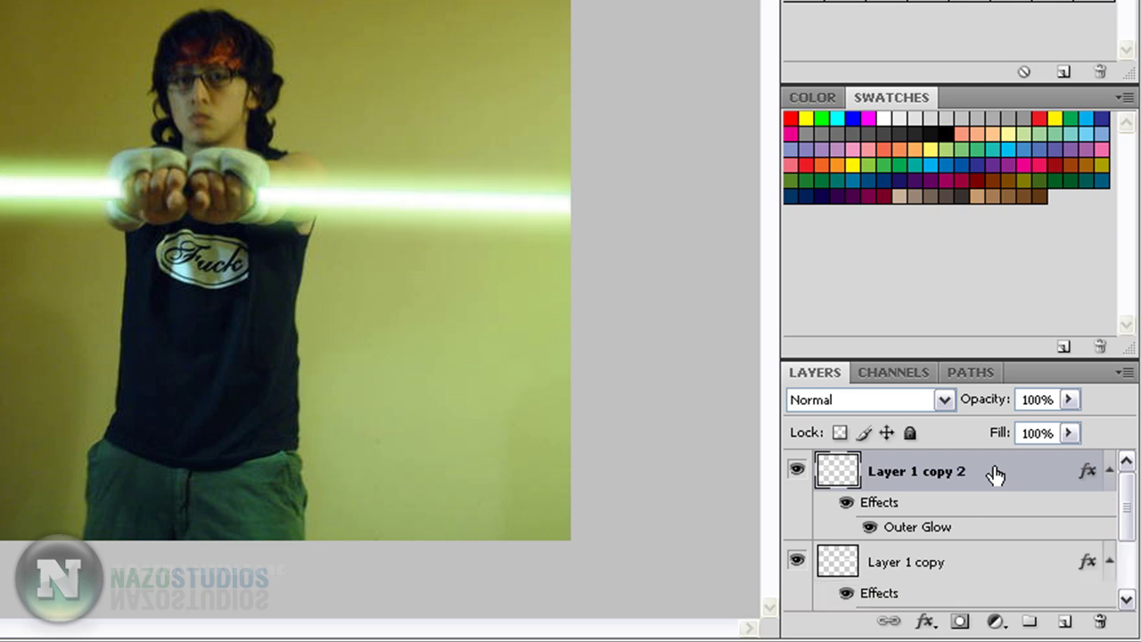
{"action": "key", "text": "ctrl+z"}
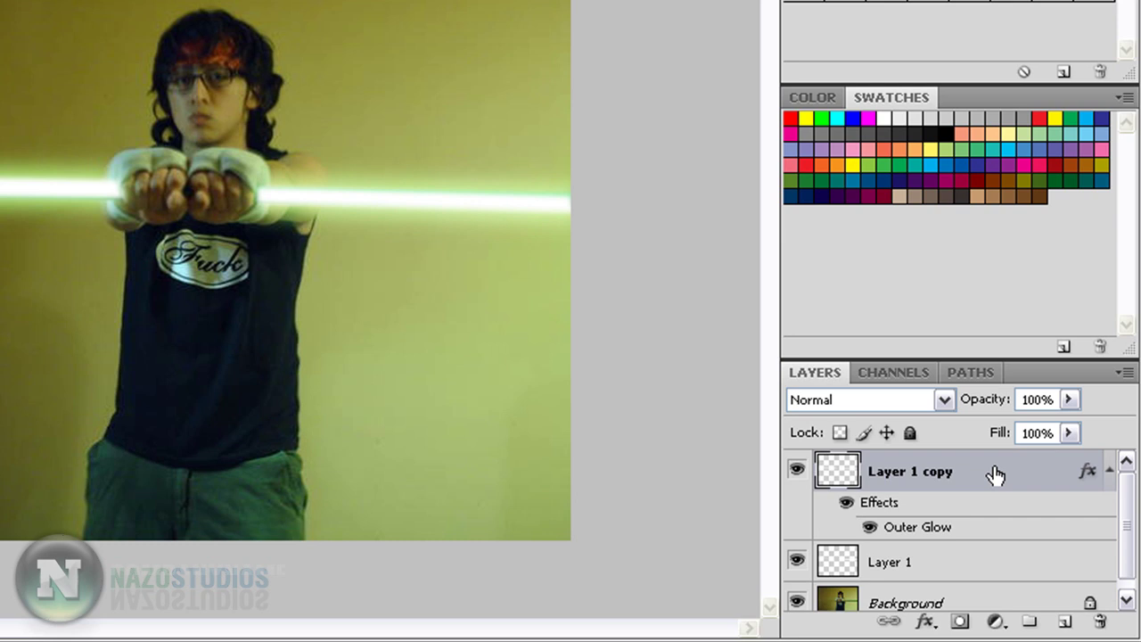
{"action": "scroll", "coordinate": [996, 474], "scroll_direction": "down", "scroll_amount": 1}
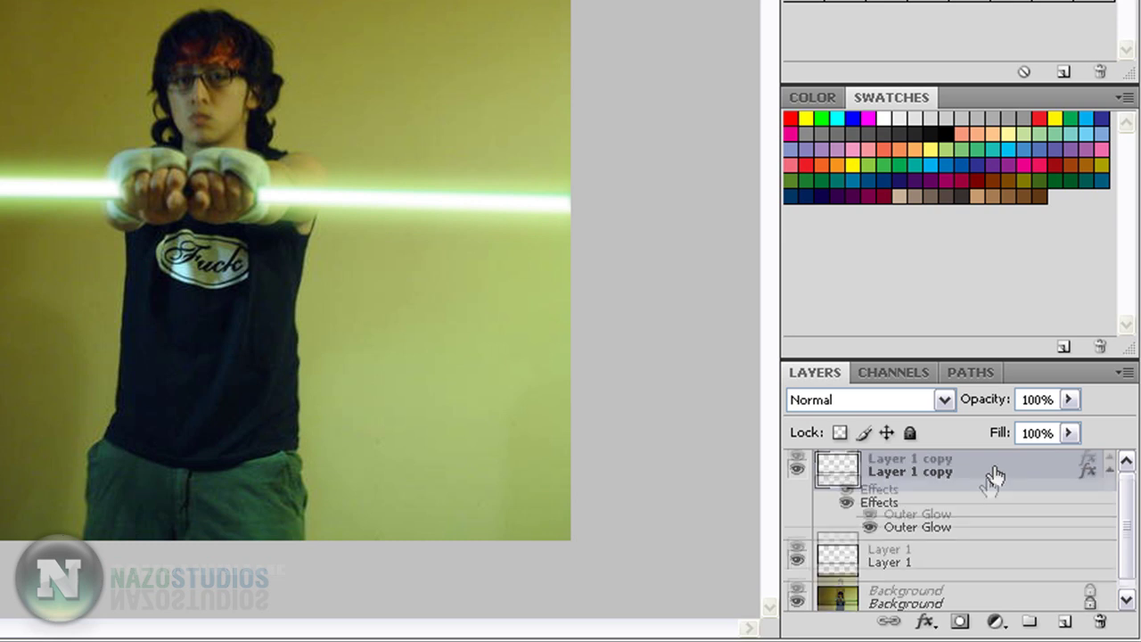
{"action": "left_click", "coordinate": [909, 596], "text": "shift"}
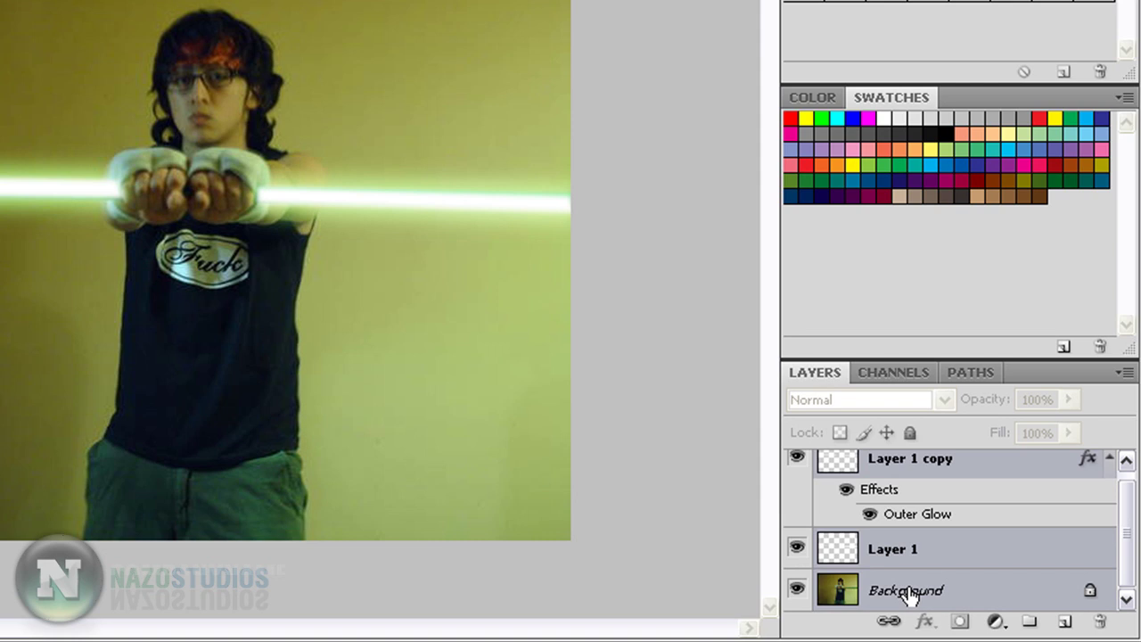
{"action": "key", "text": "ctrl+e"}
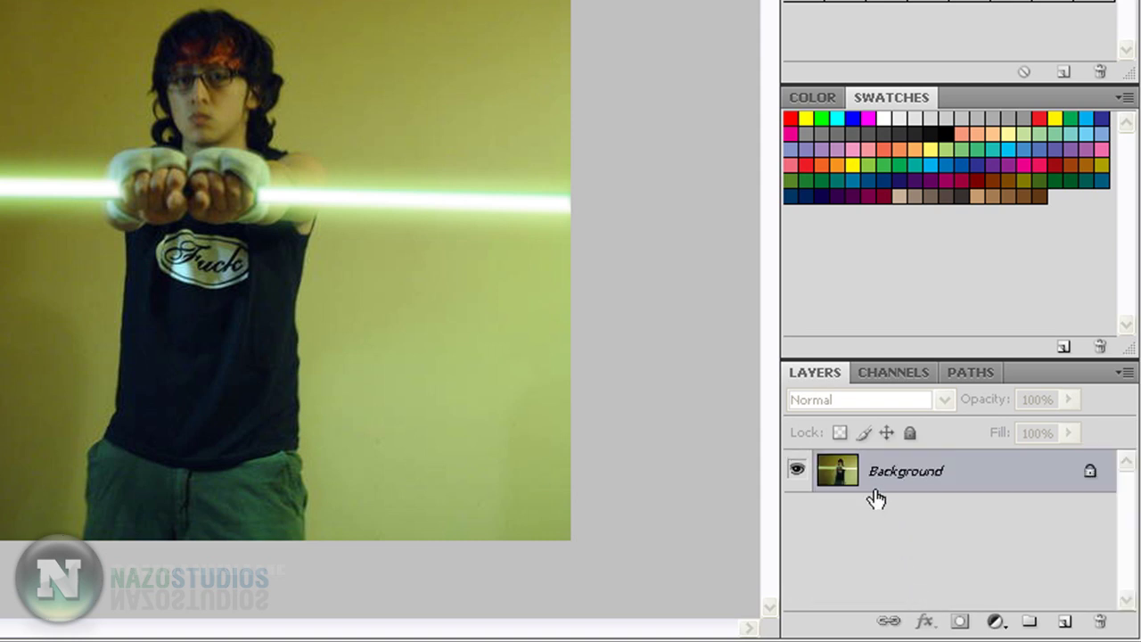